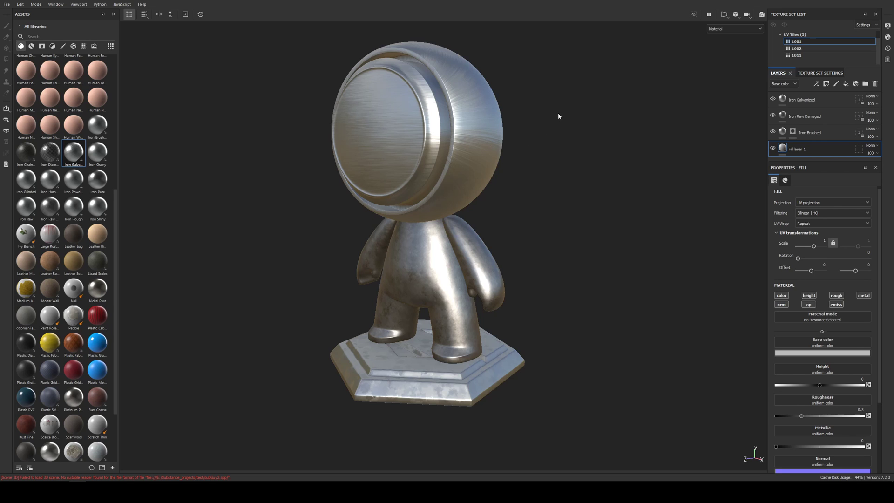
{"action": "mouse_move", "coordinate": [585, 106]}
{"action": "middle_mouse_down"}
{"action": "mouse_move", "coordinate": [598, 140]}
{"action": "mouse_move", "coordinate": [594, 193]}
{"action": "mouse_move", "coordinate": [553, 166]}
{"action": "middle_mouse_up"}
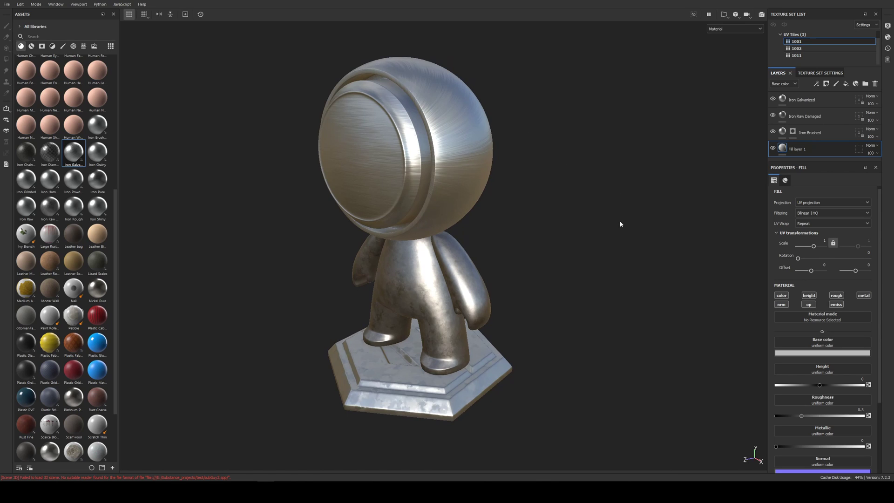
{"action": "left_click_drag", "start_coordinate": [621, 224], "coordinate": [583, 217], "text": "alt"}
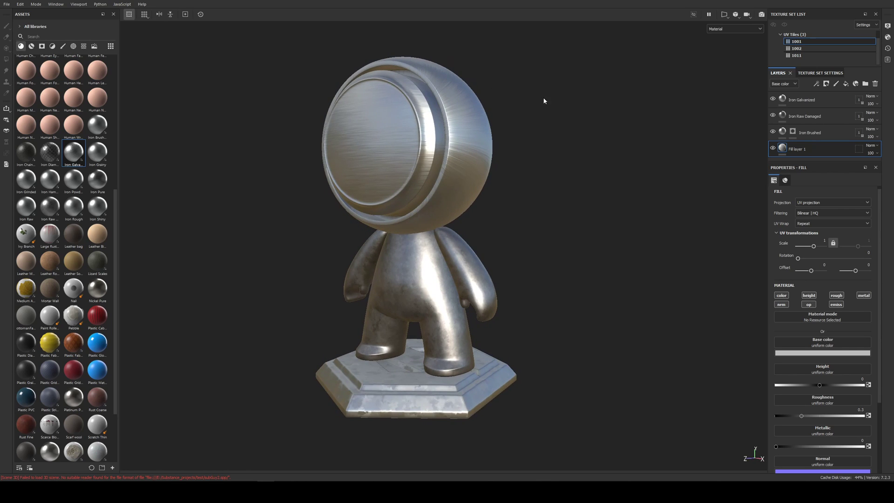
{"action": "left_click_drag", "start_coordinate": [544, 101], "coordinate": [576, 114], "text": "alt"}
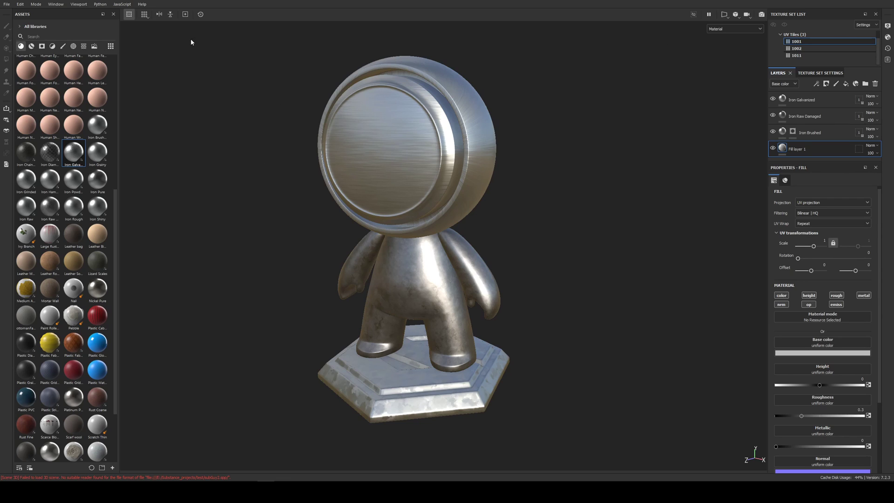
{"action": "mouse_move", "coordinate": [208, 77]}
{"action": "left_mouse_down", "text": "alt"}
{"action": "mouse_move", "coordinate": [236, 99]}
{"action": "mouse_move", "coordinate": [212, 81]}
{"action": "left_mouse_up", "text": "alt"}
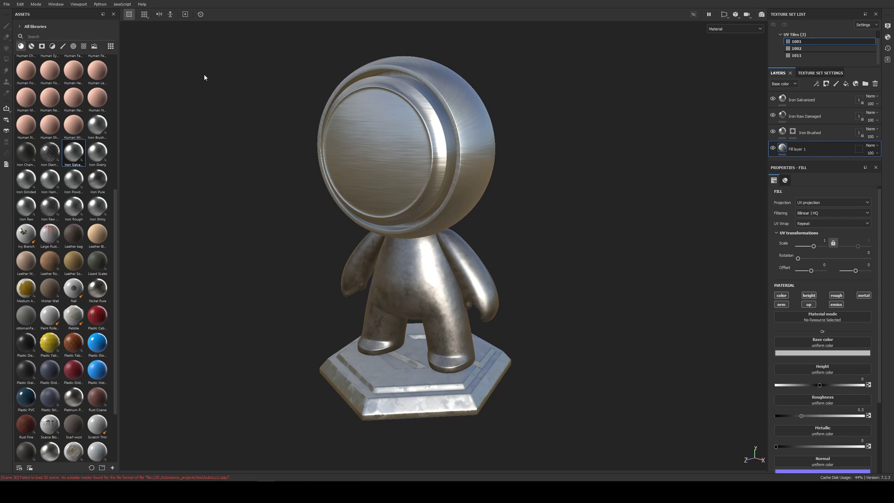
Step: Check the PBR Metallic Roughness template's output maps and the export list, then export the textures as 2048 px 8-bit PNG files
{"action": "left_click", "coordinate": [7, 5]}
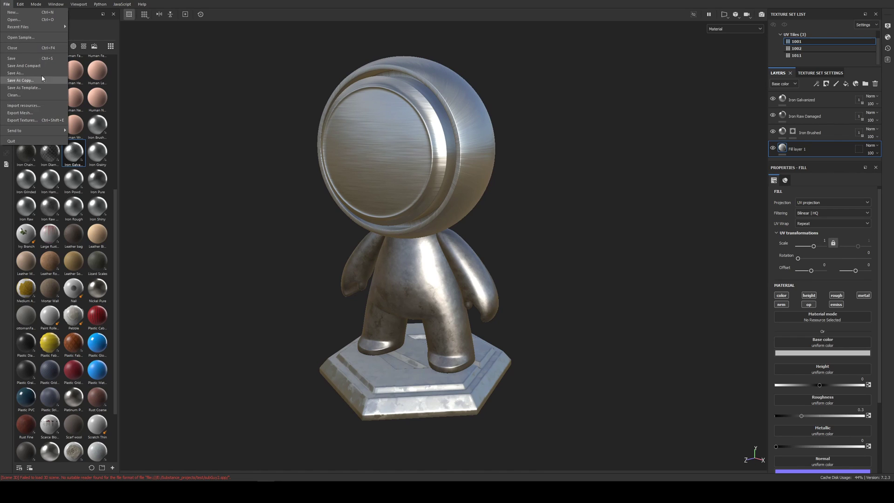
{"action": "left_click", "coordinate": [46, 120]}
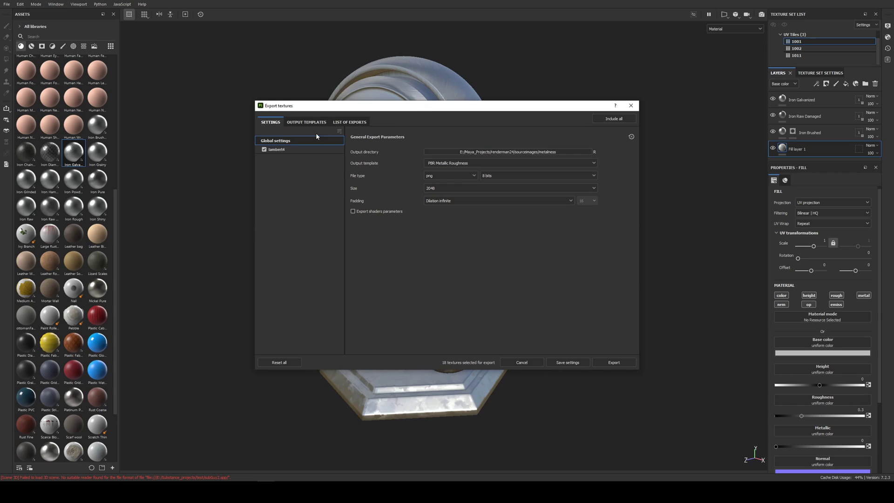
{"action": "left_click", "coordinate": [315, 123]}
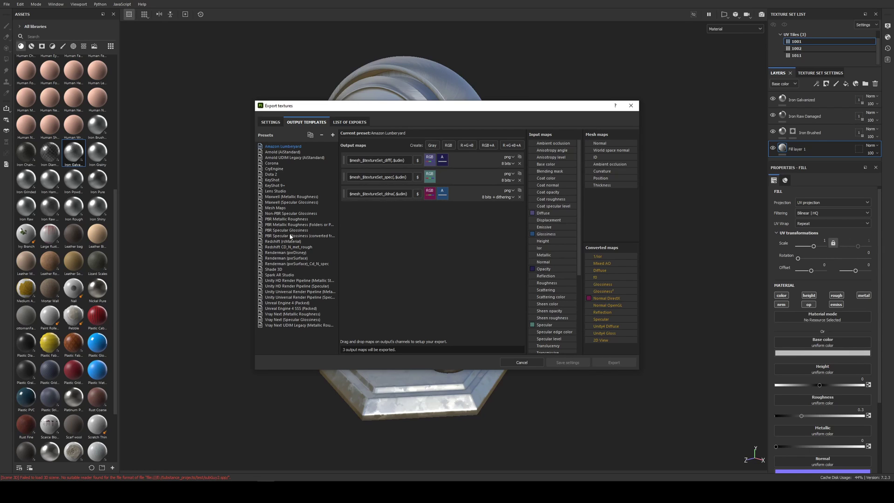
{"action": "left_click", "coordinate": [282, 219]}
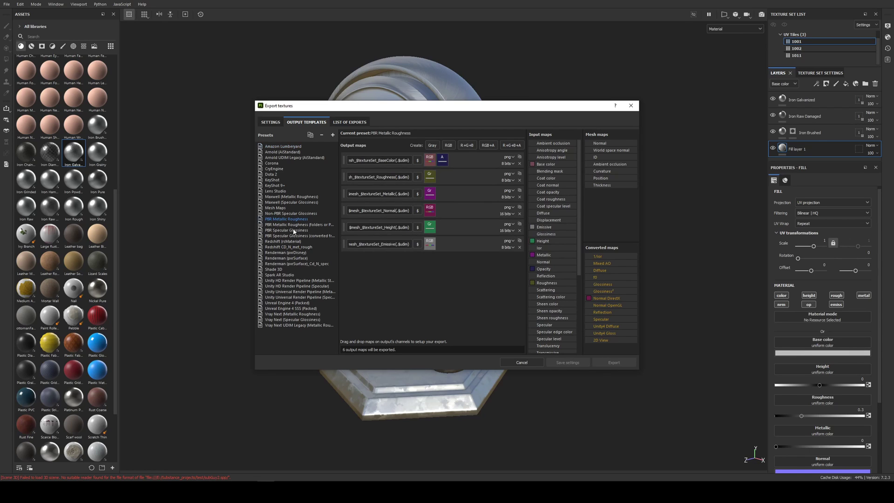
{"action": "left_click", "coordinate": [353, 123]}
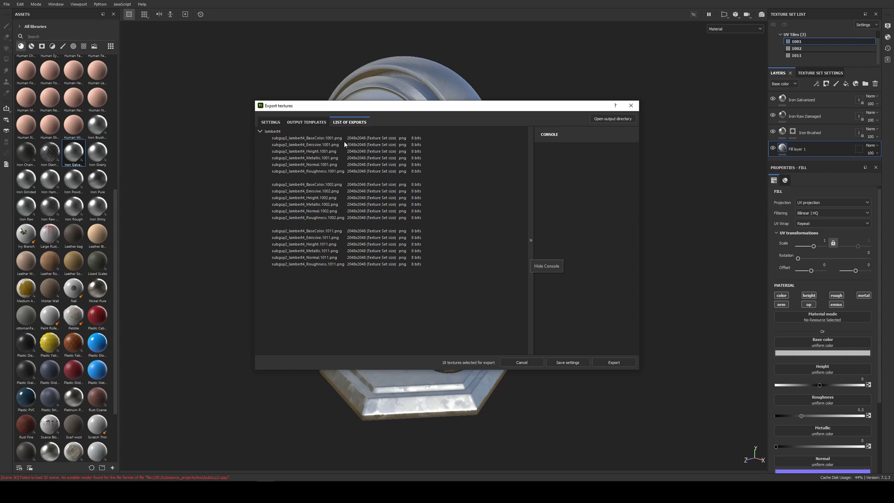
{"action": "left_click", "coordinate": [270, 122]}
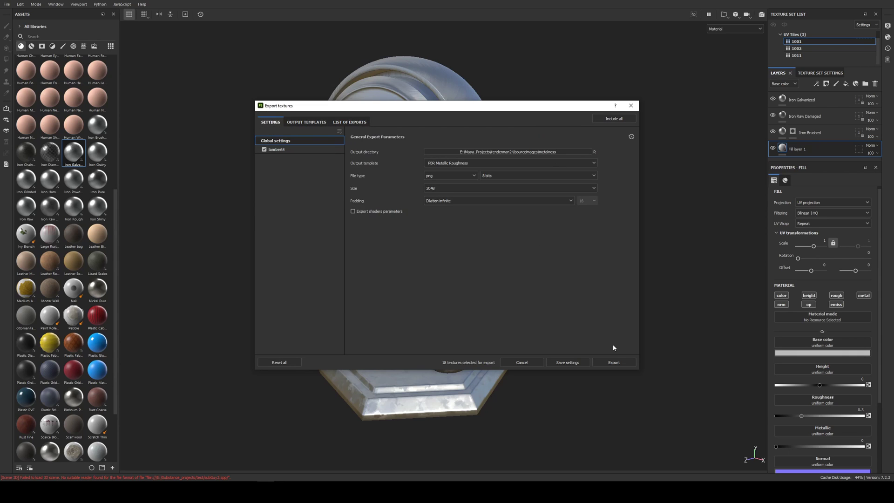
{"action": "left_click", "coordinate": [614, 362]}
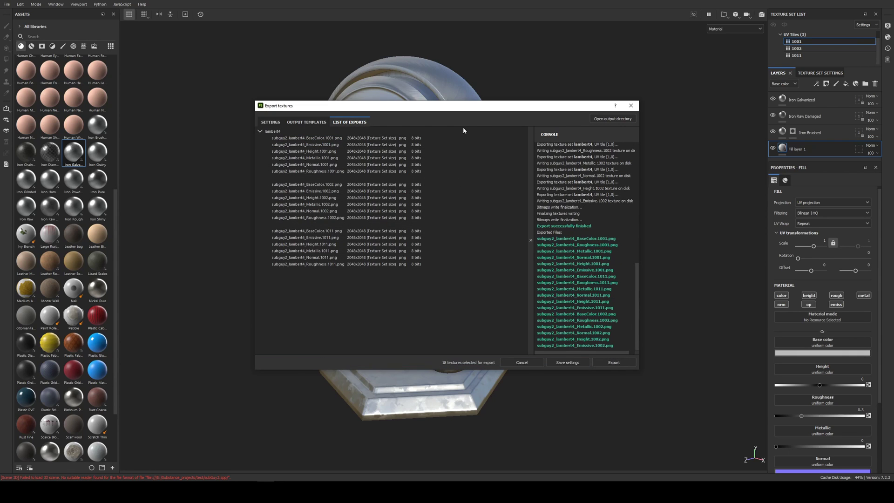
{"action": "left_click", "coordinate": [272, 123]}
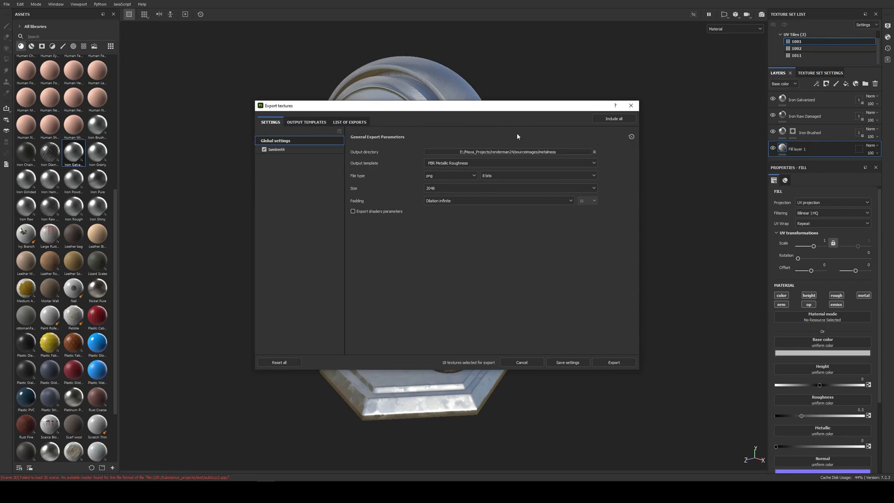
{"action": "left_click", "coordinate": [631, 106]}
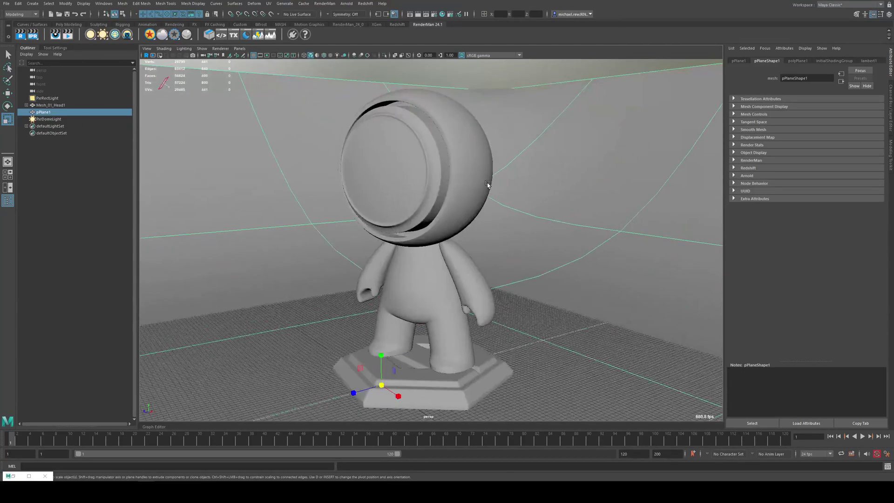
Step: Switch to Maya and assign a new PxrSurface material to the Mesh_01_Head1 character
{"action": "middle_click_drag", "start_coordinate": [481, 183], "coordinate": [478, 167], "text": "alt"}
{"action": "right_click_drag", "start_coordinate": [478, 167], "coordinate": [443, 172], "text": "alt"}
{"action": "left_click", "coordinate": [438, 147]}
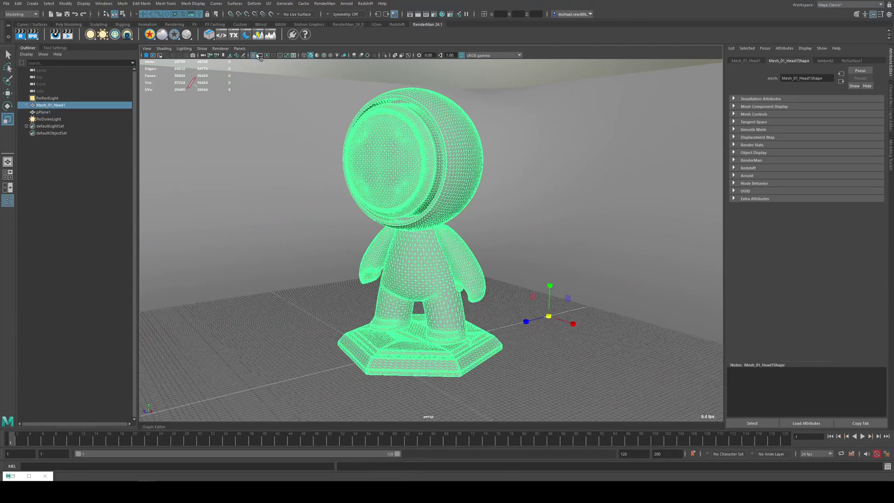
{"action": "left_click", "coordinate": [149, 35]}
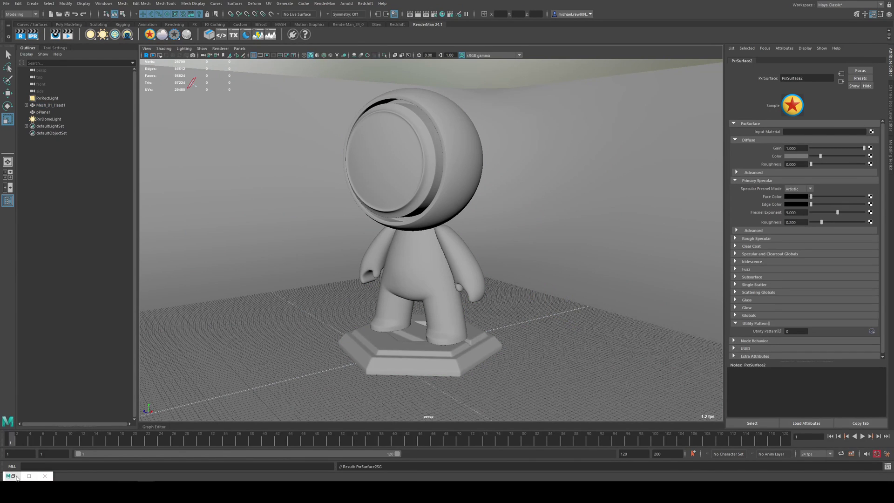
Step: Open the Hypershade and graph the new PxrSurface material's input and output connections
{"action": "left_click", "coordinate": [443, 14]}
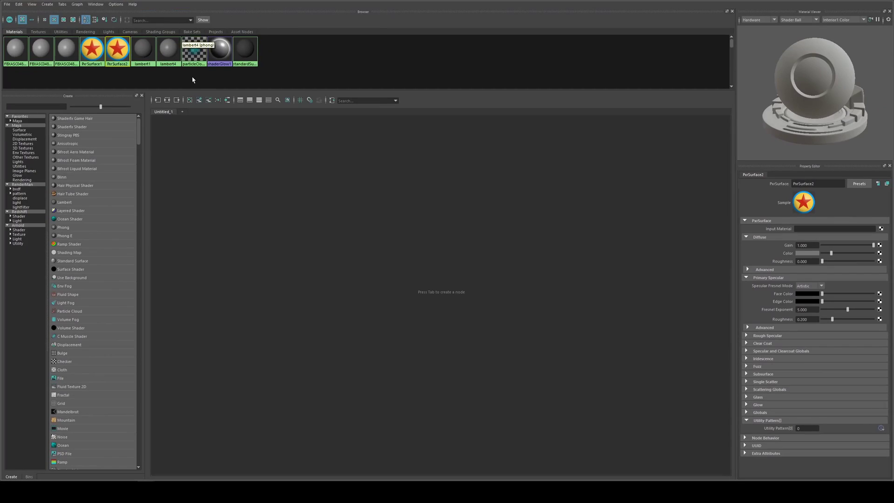
{"action": "left_click", "coordinate": [167, 100]}
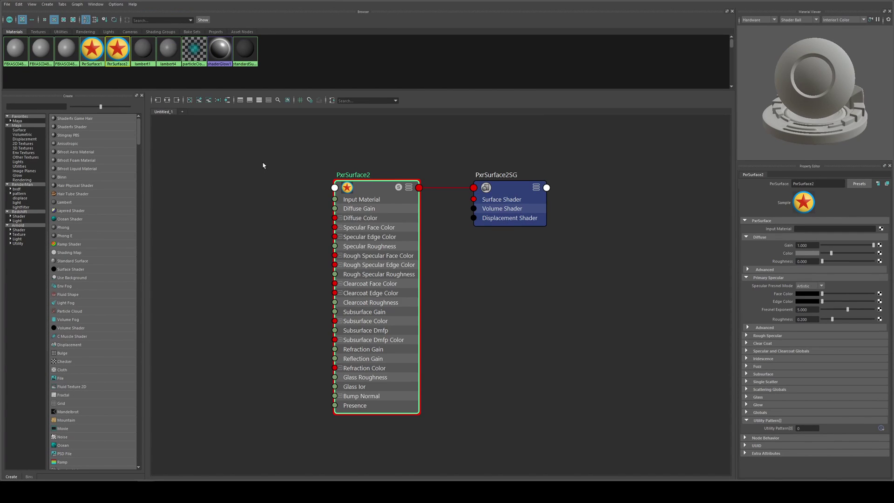
{"action": "middle_click_drag", "start_coordinate": [236, 208], "coordinate": [312, 208], "text": "alt"}
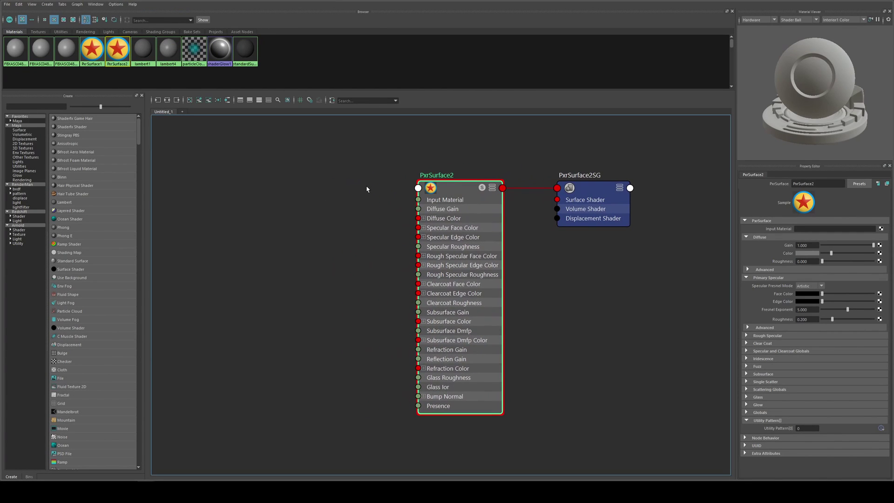
Step: Create a PxrTexture node in the graph and place it on the input side of the PxrSurface node
{"action": "left_click", "coordinate": [304, 223]}
{"action": "key", "text": "Tab"}
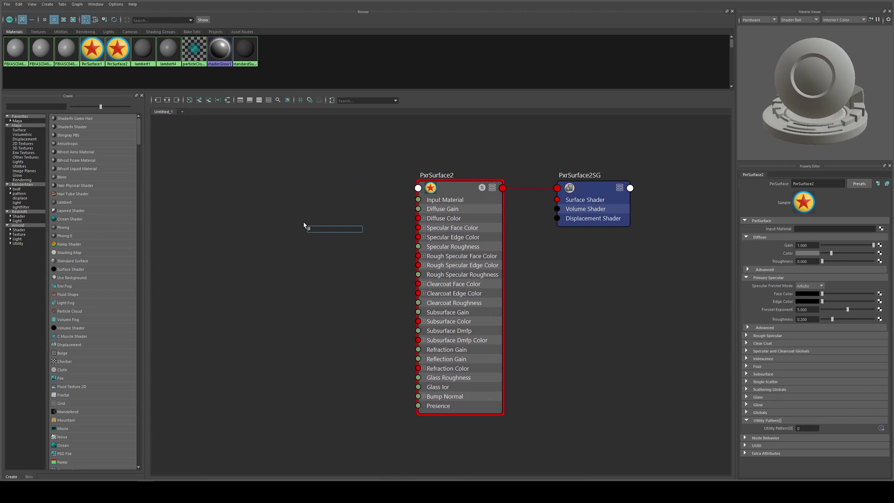
{"action": "type", "text": "pxrtext"}
{"action": "key", "text": "Return"}
{"action": "left_click_drag", "start_coordinate": [304, 225], "coordinate": [196, 164]}
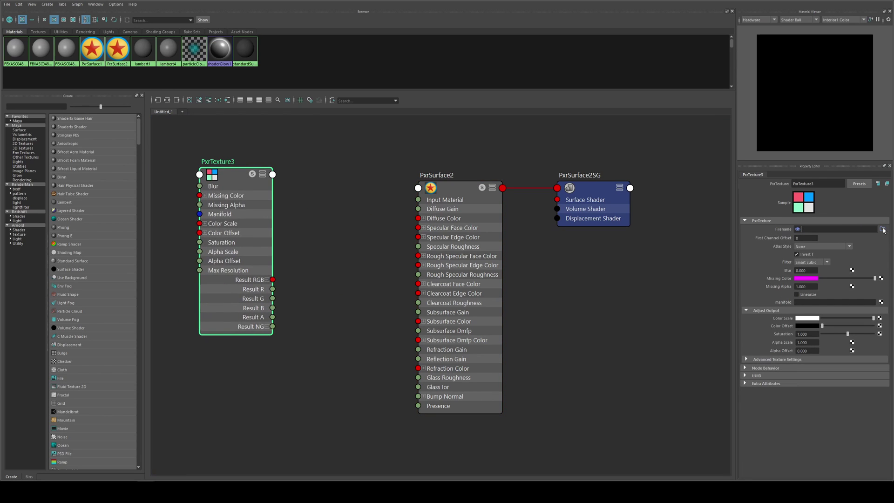
Step: Load subguy2_lambert4_BaseColor.1001.png into the PxrTexture node and check the <udim> token in its filename
{"action": "left_click", "coordinate": [882, 229]}
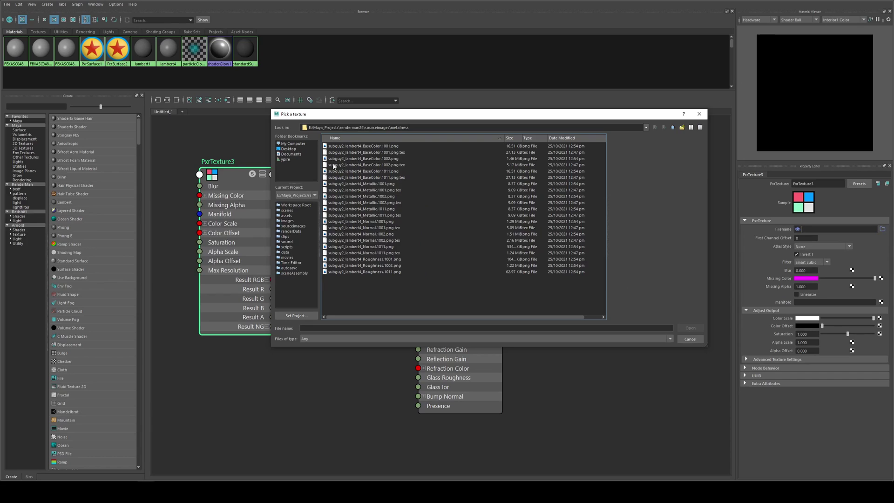
{"action": "left_click", "coordinate": [389, 146]}
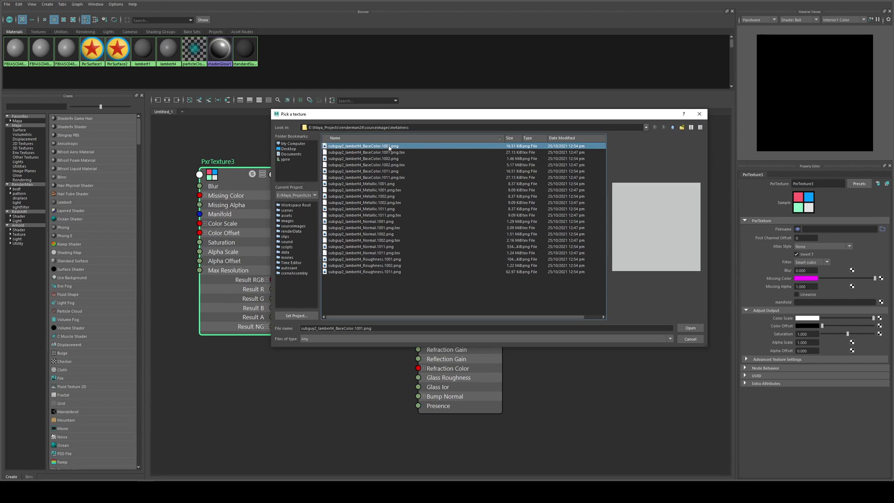
{"action": "left_click", "coordinate": [688, 327]}
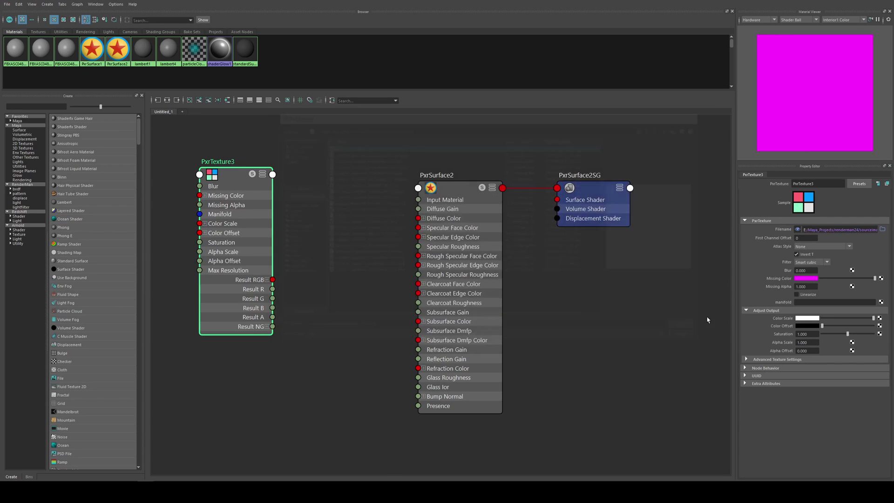
{"action": "double_click", "coordinate": [868, 230]}
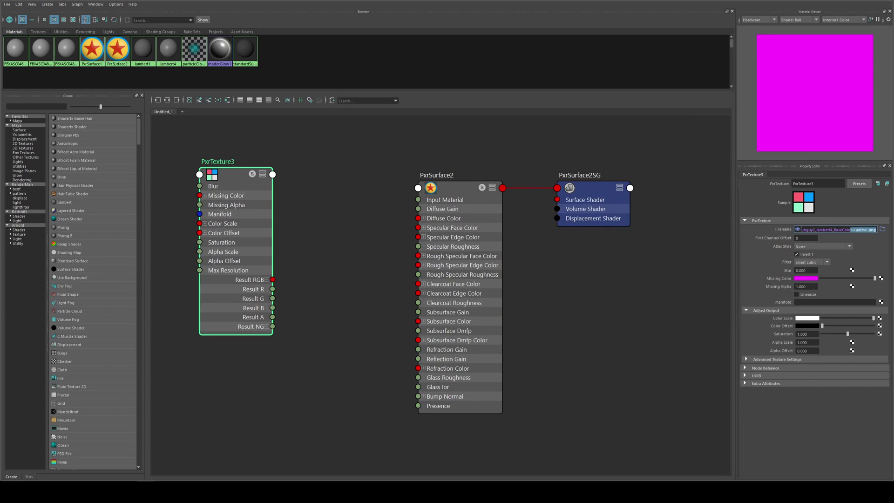
{"action": "left_click", "coordinate": [861, 230]}
{"action": "left_click_drag", "start_coordinate": [853, 229], "coordinate": [865, 230]}
{"action": "left_click", "coordinate": [855, 230]}
{"action": "left_click", "coordinate": [385, 218]}
{"action": "left_click", "coordinate": [243, 196]}
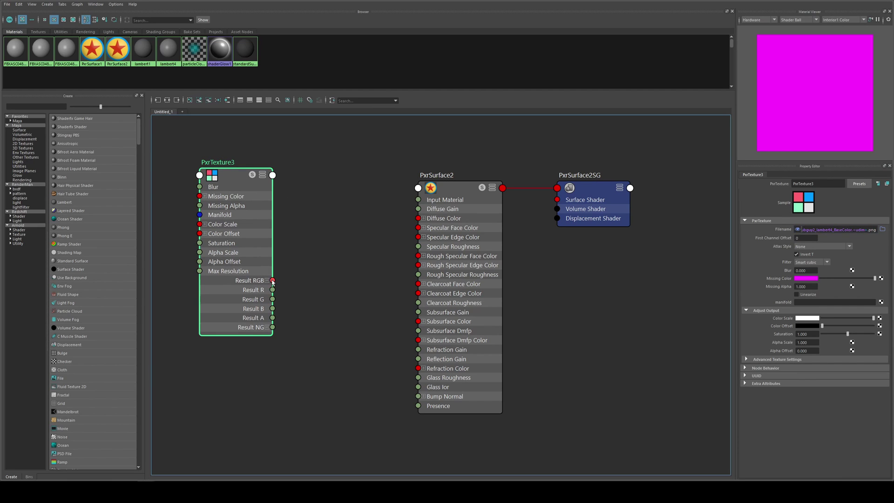
Step: Create a PxrMetallicWorkflow node and place it between the PxrTexture and PxrSurface nodes
{"action": "left_click_drag", "start_coordinate": [272, 280], "coordinate": [333, 205]}
{"action": "key", "text": "Tab"}
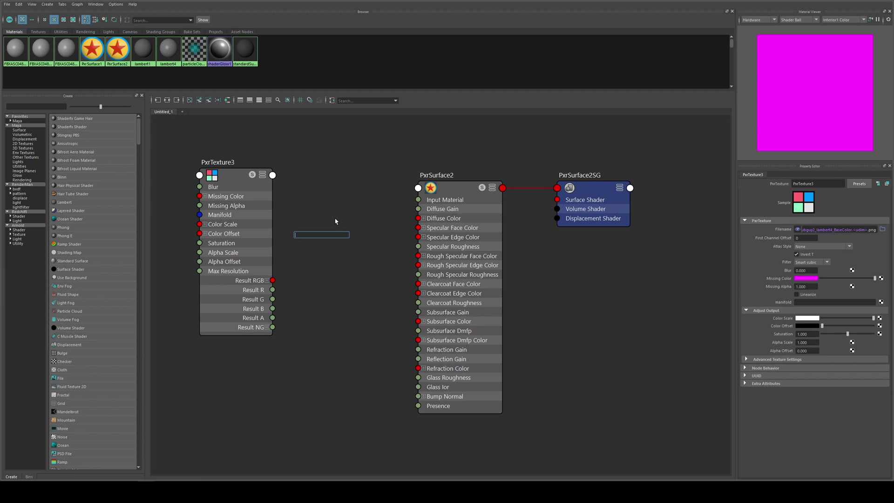
{"action": "type", "text": "metal"}
{"action": "key", "text": "Return"}
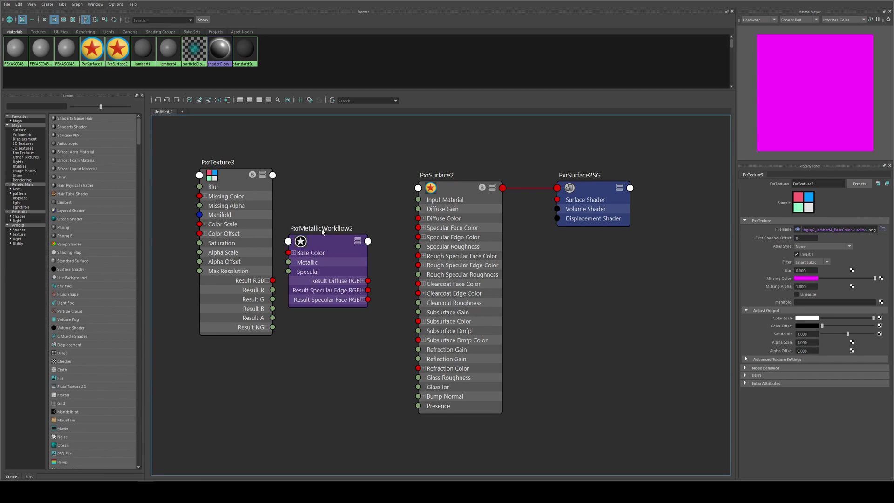
{"action": "left_click_drag", "start_coordinate": [332, 241], "coordinate": [347, 180]}
Step: Connect the base color texture's Result RGB to the PxrMetallicWorkflow node's Base Color, and shrink and reposition the texture node
{"action": "left_click", "coordinate": [258, 202]}
{"action": "key", "text": "3"}
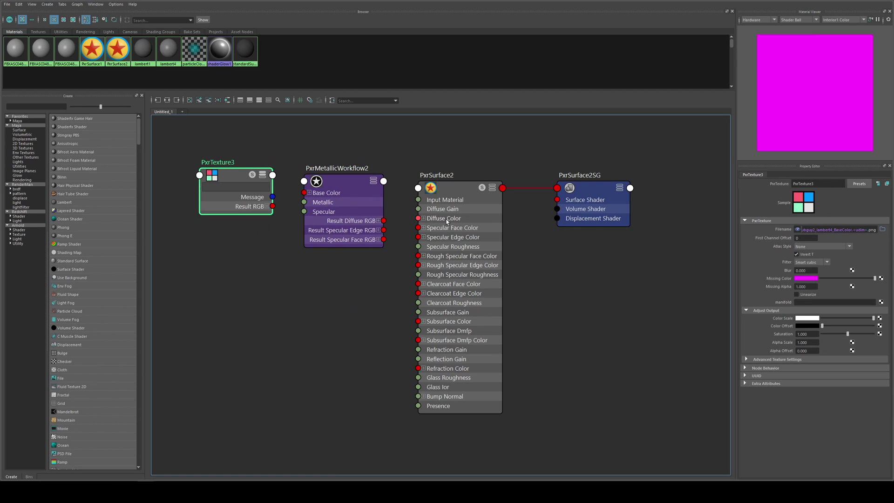
{"action": "key", "text": "3"}
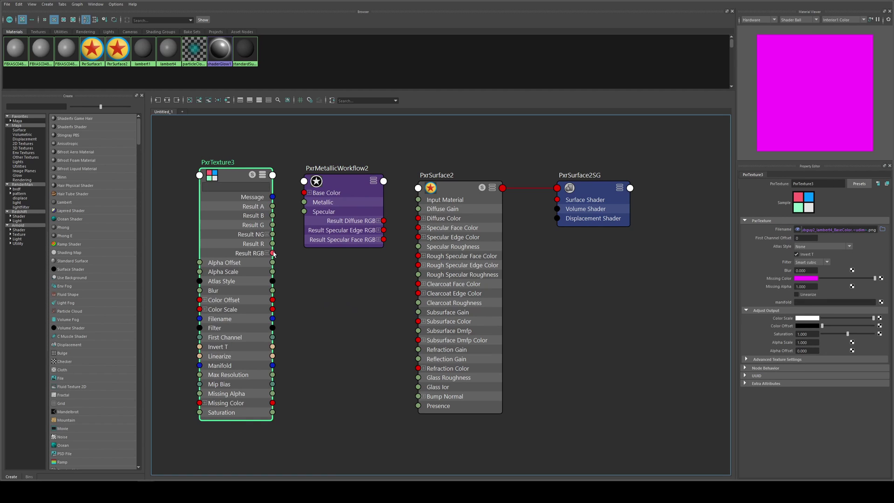
{"action": "left_click_drag", "start_coordinate": [273, 253], "coordinate": [306, 194]}
{"action": "key", "text": "2"}
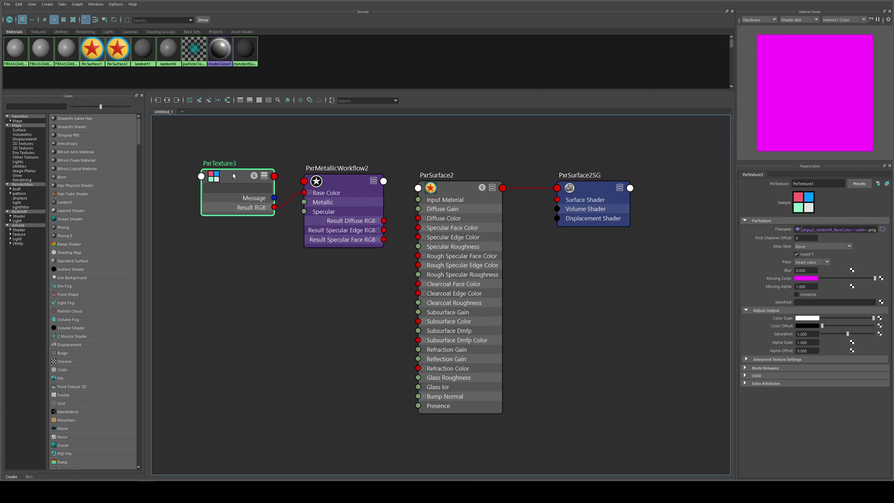
{"action": "left_click_drag", "start_coordinate": [233, 176], "coordinate": [217, 169]}
Step: Duplicate the base color PxrTexture node, place the copy below the original and show only its connected attributes
{"action": "left_click", "coordinate": [248, 306]}
{"action": "key", "text": "Tab"}
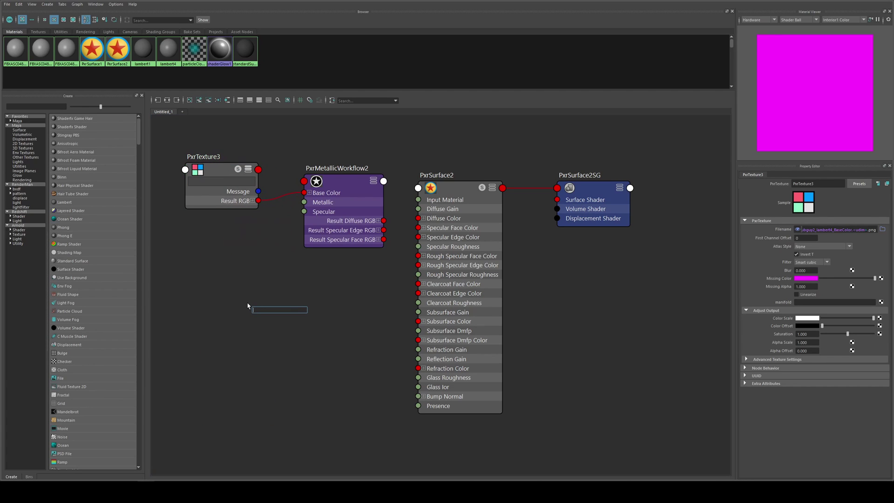
{"action": "left_click", "coordinate": [207, 172]}
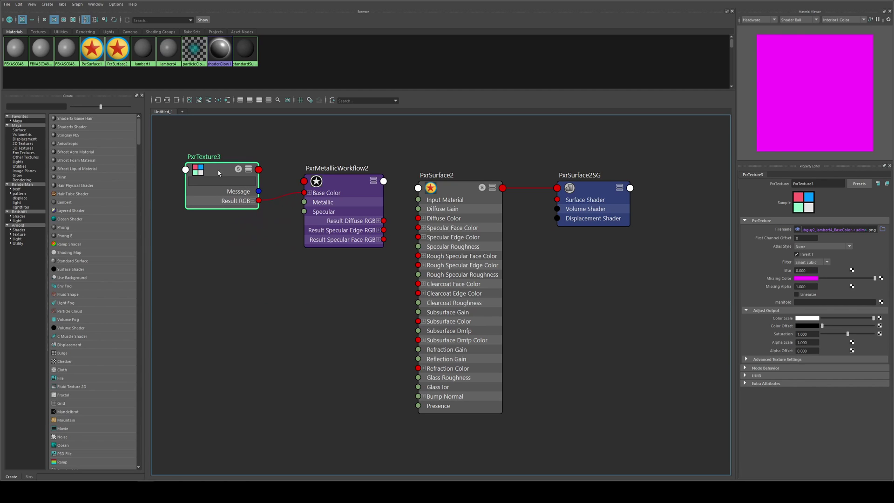
{"action": "key", "text": "ctrl+d"}
{"action": "left_click_drag", "start_coordinate": [283, 292], "coordinate": [221, 263]}
{"action": "key", "text": "2"}
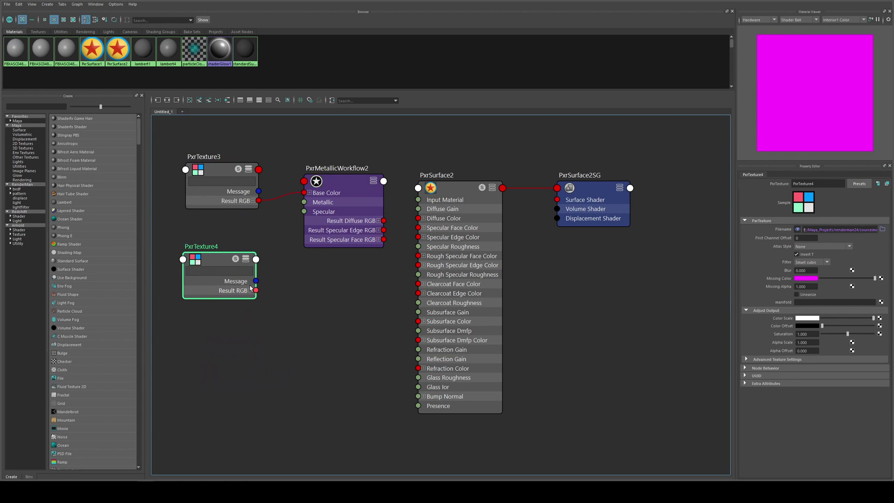
Step: Expand the duplicated texture's Result RGB and connect its red channel to Metallic on the PxrMetallicWorkflow node
{"action": "left_click", "coordinate": [250, 290]}
{"action": "left_click_drag", "start_coordinate": [234, 269], "coordinate": [236, 269]}
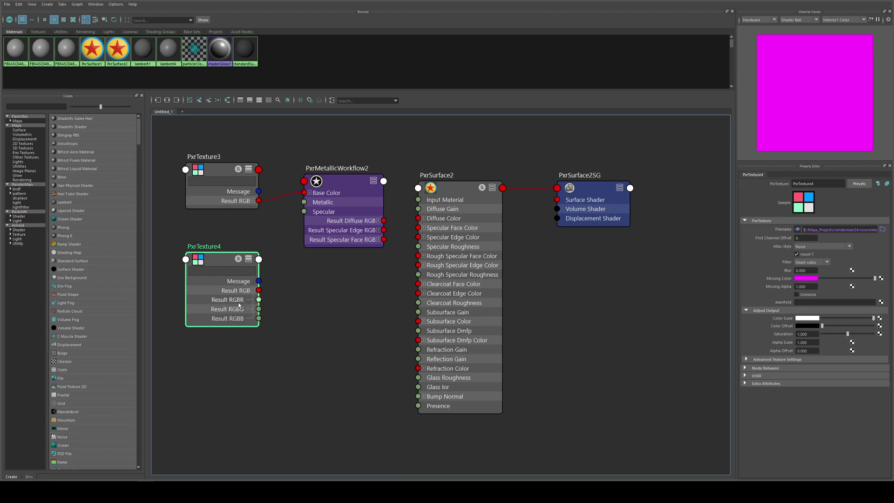
{"action": "left_click_drag", "start_coordinate": [259, 300], "coordinate": [317, 202]}
{"action": "left_click", "coordinate": [221, 262]}
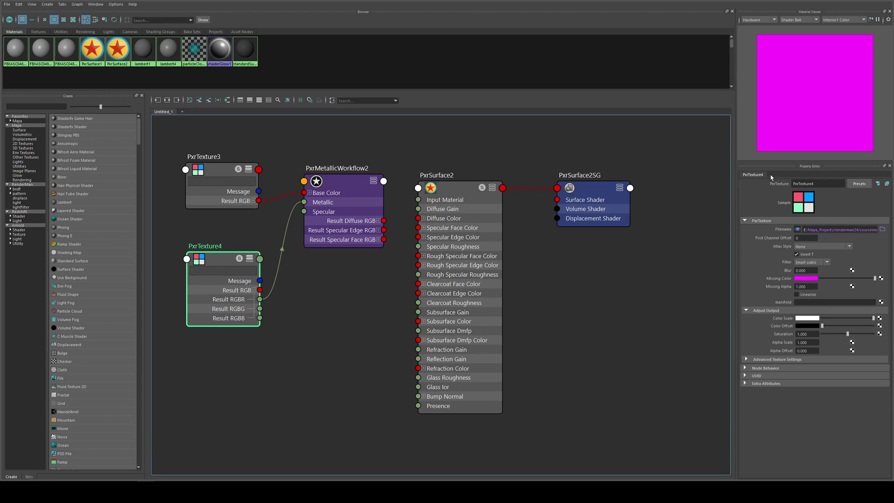
Step: Load the subguy2_lambert4_Metallic.1001 texture into the duplicated PxrTexture node and move the node up beneath the base color texture
{"action": "left_click", "coordinate": [882, 229]}
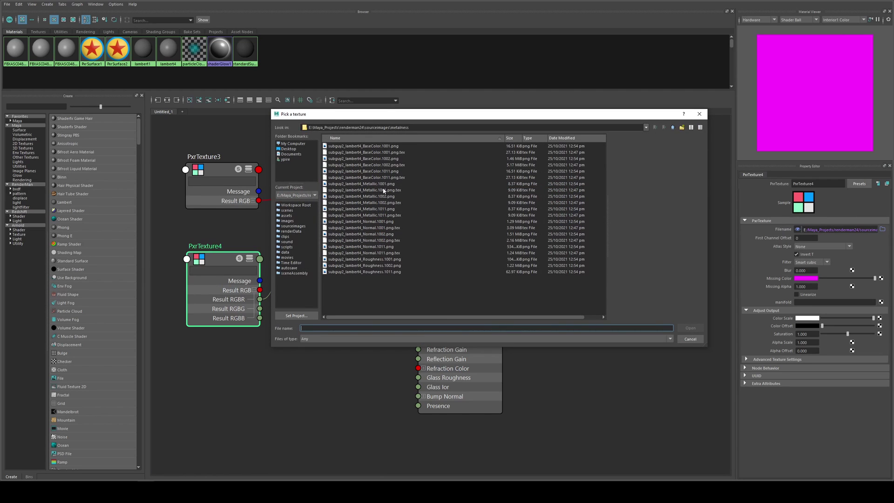
{"action": "left_click", "coordinate": [384, 190]}
{"action": "left_click", "coordinate": [691, 328]}
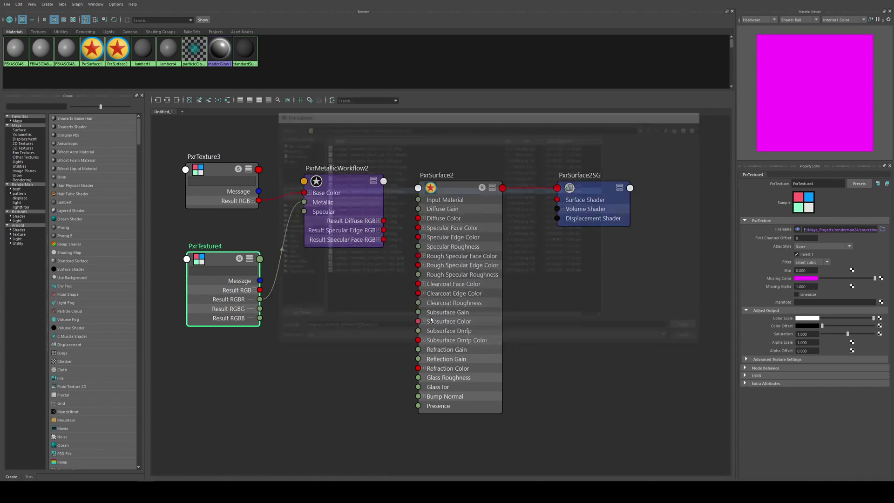
{"action": "left_click_drag", "start_coordinate": [221, 257], "coordinate": [218, 237]}
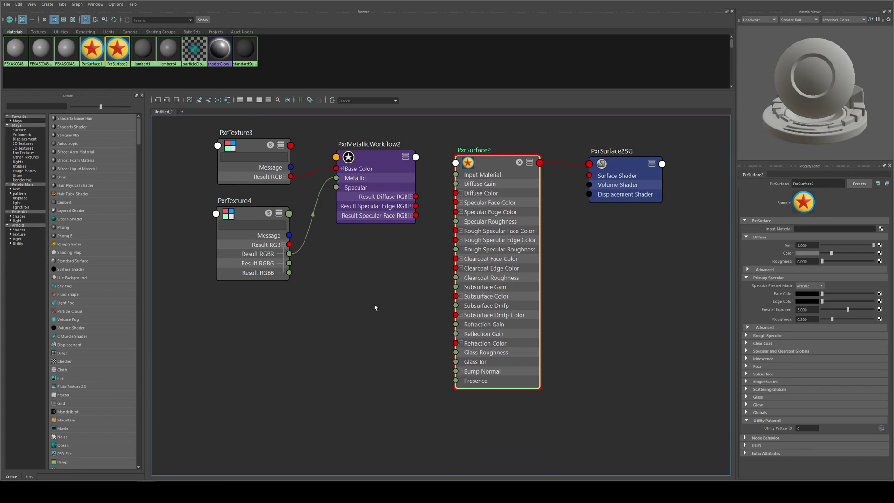
Step: Connect the PxrMetallicWorkflow node's diffuse, specular edge and specular face results to the matching Diffuse, Specular Edge and Specular Face Color inputs on PxrSurface
{"action": "left_click", "coordinate": [356, 325]}
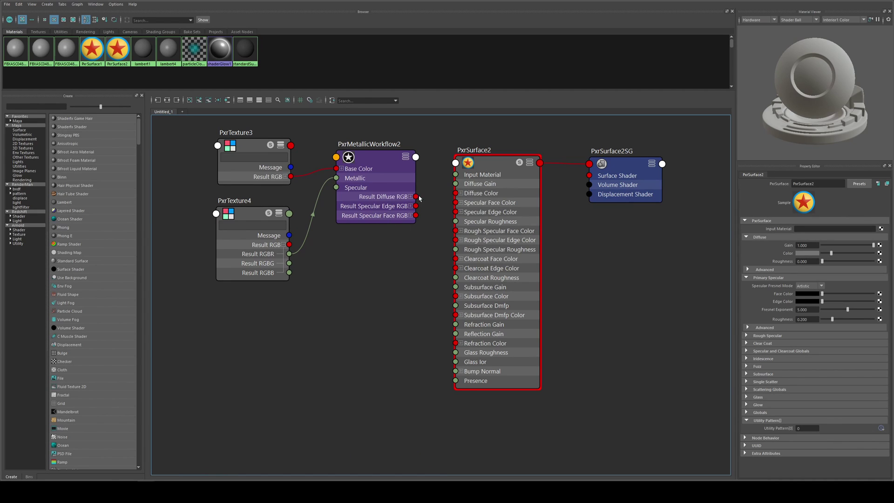
{"action": "left_click_drag", "start_coordinate": [416, 197], "coordinate": [460, 203]}
Step: Create another PxrTexture node below the metallic workflow node and connect its Result RGBR to Specular Roughness on PxrSurface
{"action": "key", "text": "Tab"}
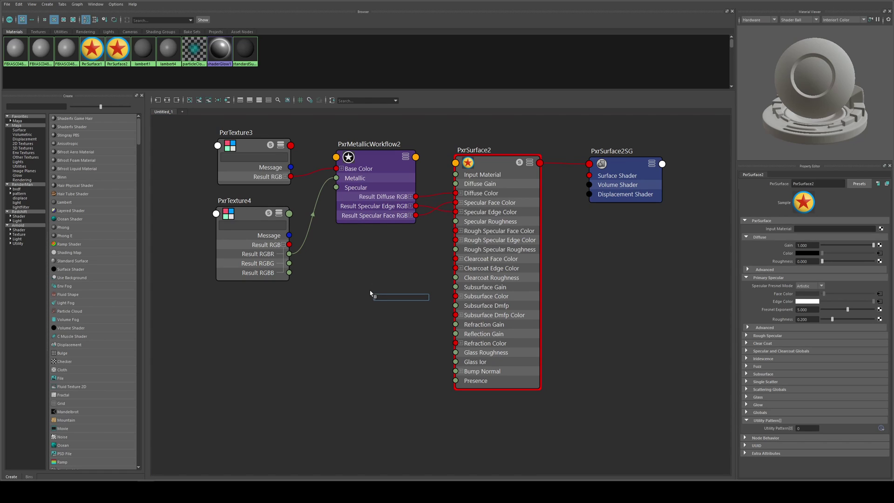
{"action": "type", "text": "pxrt"}
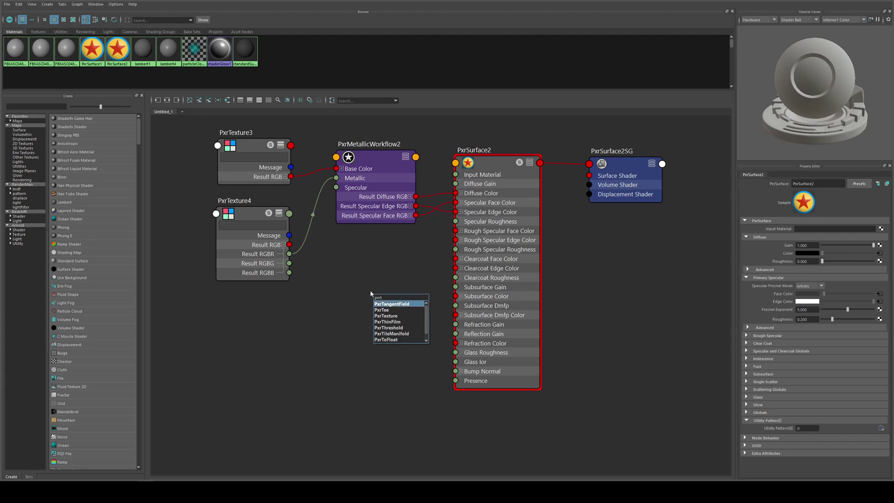
{"action": "key", "text": "Down"}
{"action": "key", "text": "Return"}
{"action": "left_click_drag", "start_coordinate": [395, 304], "coordinate": [363, 297]}
{"action": "key", "text": "3"}
{"action": "left_click", "coordinate": [410, 328]}
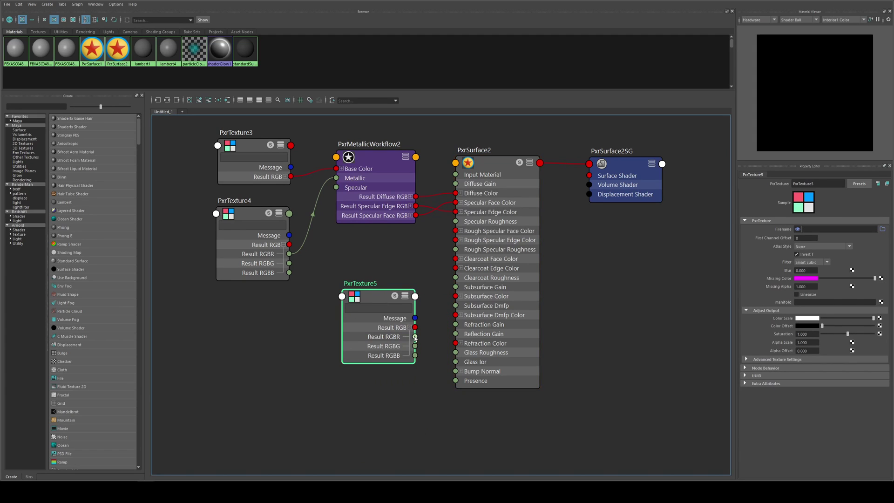
{"action": "left_click_drag", "start_coordinate": [430, 244], "coordinate": [456, 221]}
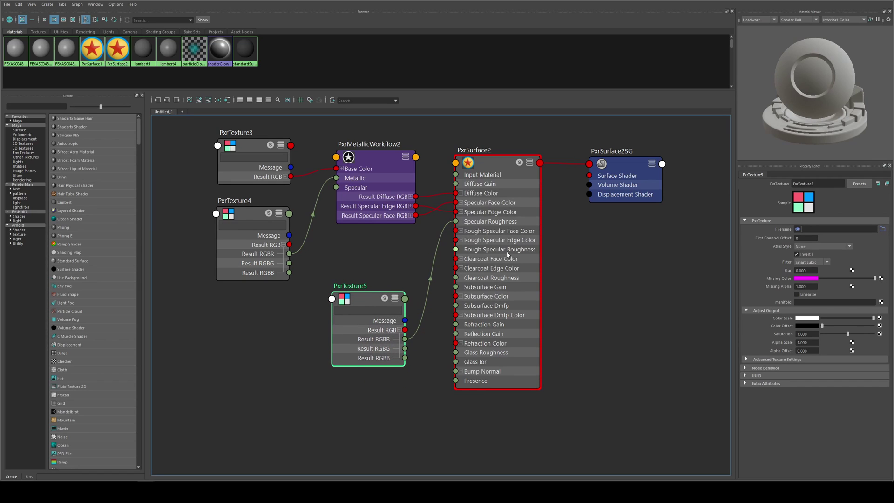
Step: Load subguy2_lambert4_Roughness.1001.png into the new PxrTexture node, collapse the node and move it up below PxrMetallicWorkflow
{"action": "left_click", "coordinate": [881, 229]}
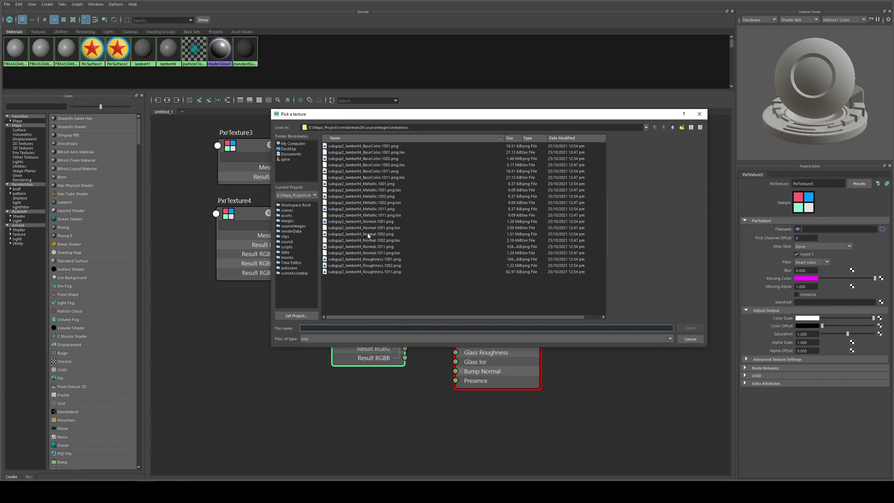
{"action": "left_click", "coordinate": [375, 260]}
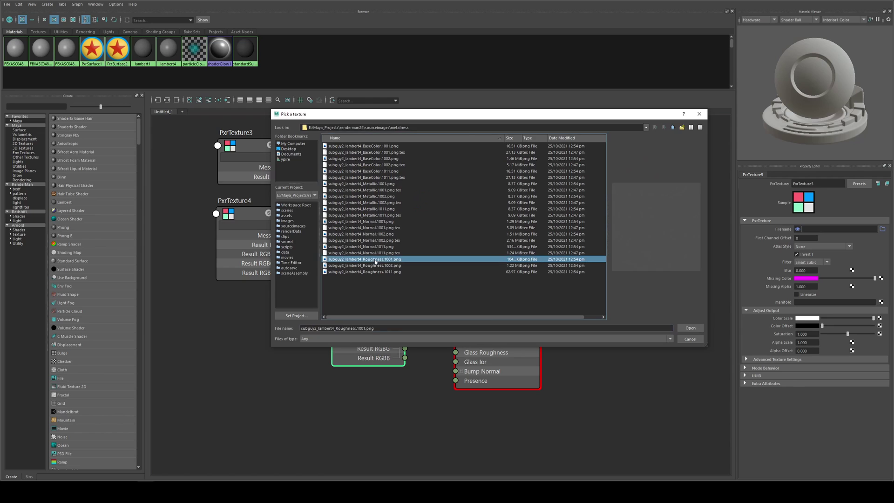
{"action": "left_click", "coordinate": [691, 328]}
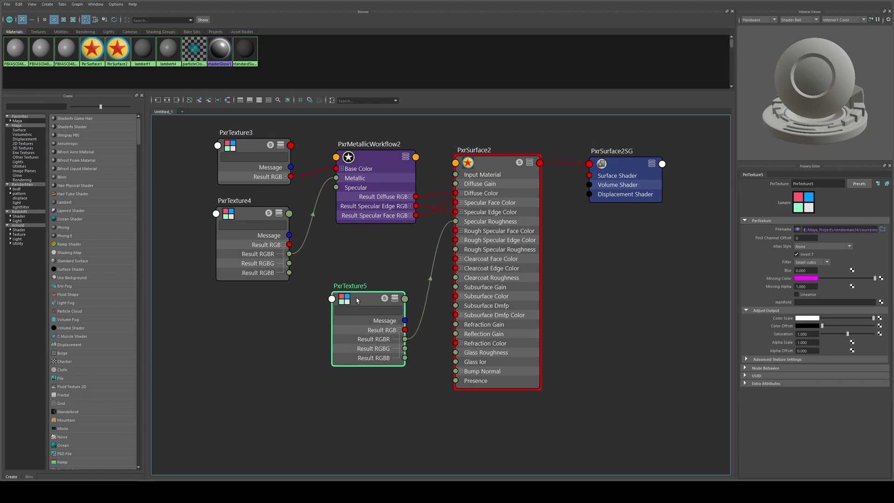
{"action": "left_click", "coordinate": [395, 298]}
{"action": "left_click_drag", "start_coordinate": [368, 300], "coordinate": [365, 255]}
Step: Create a PxrNormalMap node below the roughness texture and connect its Result N to Bump Normal on PxrSurface
{"action": "key", "text": "Tab"}
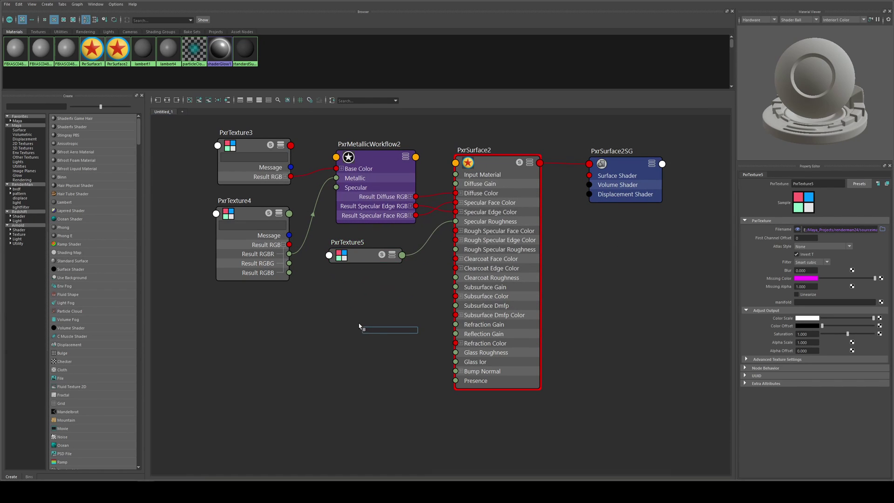
{"action": "type", "text": "pxrnorm"}
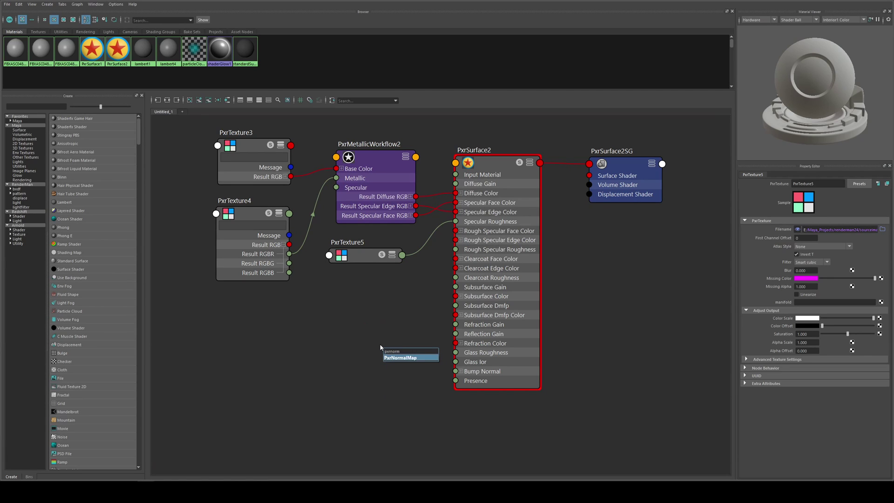
{"action": "key", "text": "Return"}
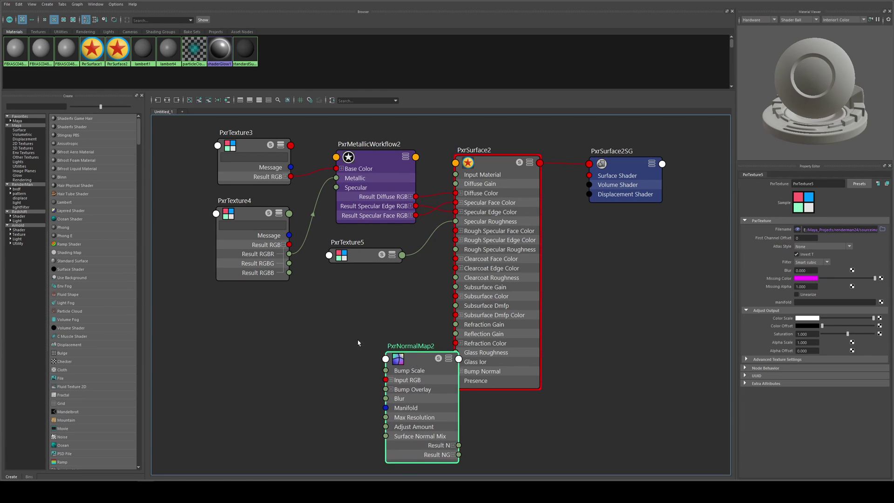
{"action": "left_click_drag", "start_coordinate": [434, 373], "coordinate": [456, 371]}
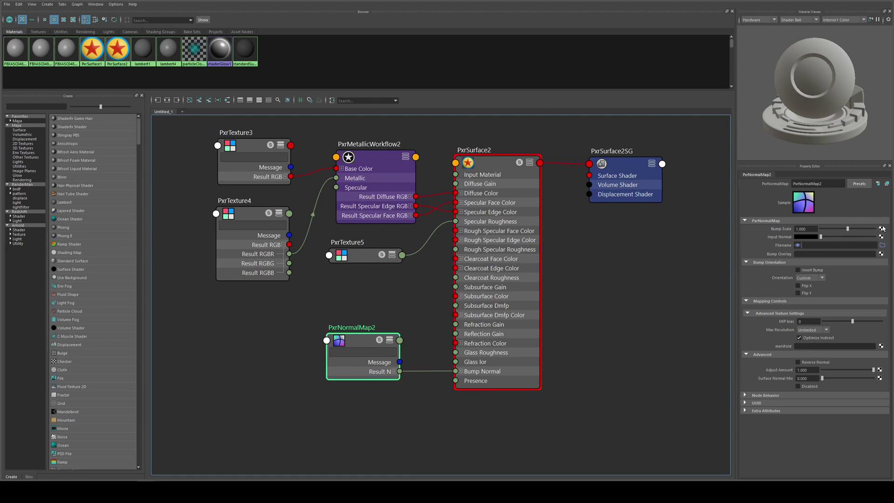
Step: Load the subguy2_lambert4_Normal.1001 texture as the PxrNormalMap node's file
{"action": "left_click", "coordinate": [882, 245]}
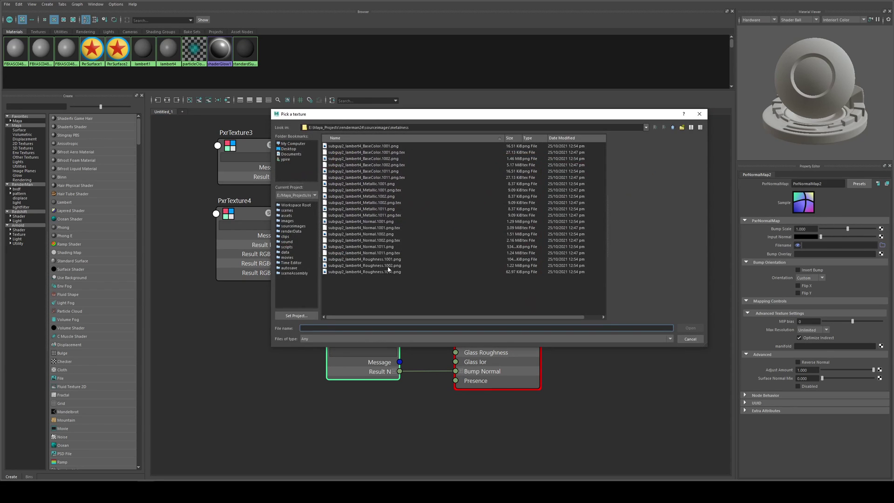
{"action": "left_click", "coordinate": [383, 222]}
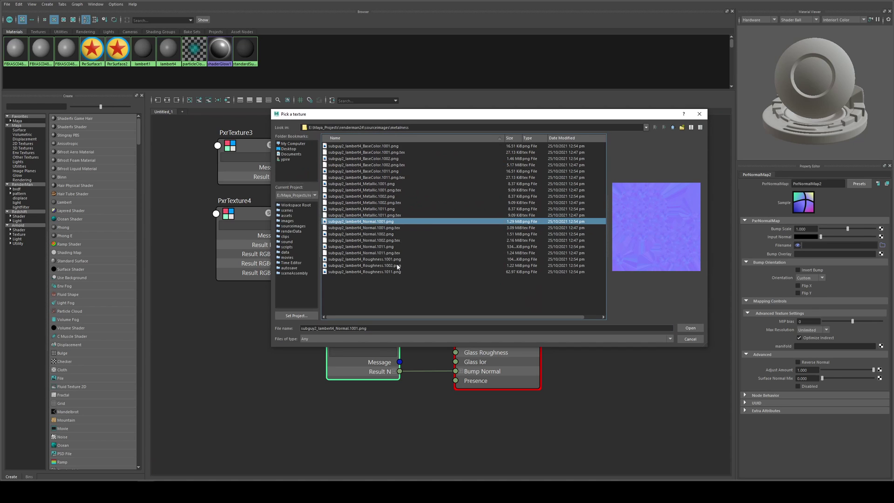
{"action": "left_click", "coordinate": [403, 228]}
{"action": "left_click", "coordinate": [690, 328]}
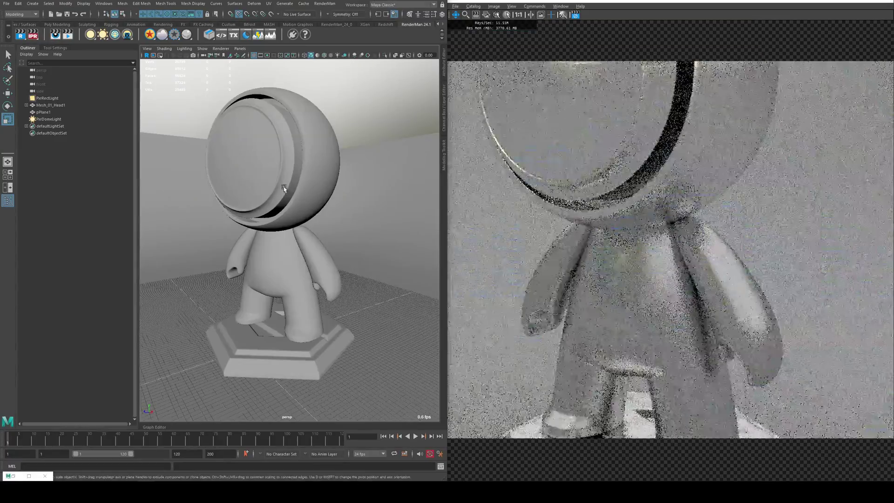
Step: Examine the textured character in the live render from several angles, including its feet, base and the side of the head
{"action": "left_click_drag", "start_coordinate": [279, 173], "coordinate": [259, 237], "text": "alt"}
{"action": "right_click_drag", "start_coordinate": [260, 237], "coordinate": [311, 225], "text": "alt"}
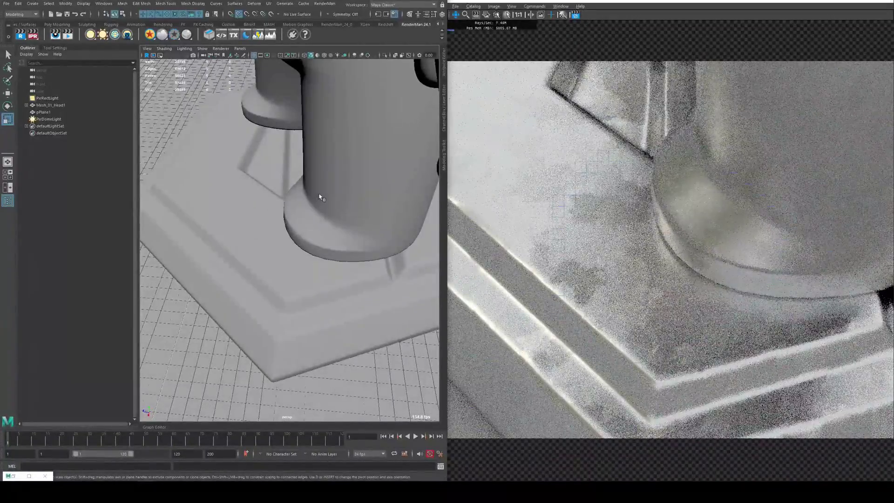
{"action": "right_click_drag", "start_coordinate": [319, 195], "coordinate": [233, 200], "text": "alt"}
{"action": "left_click_drag", "start_coordinate": [233, 199], "coordinate": [336, 205], "text": "alt"}
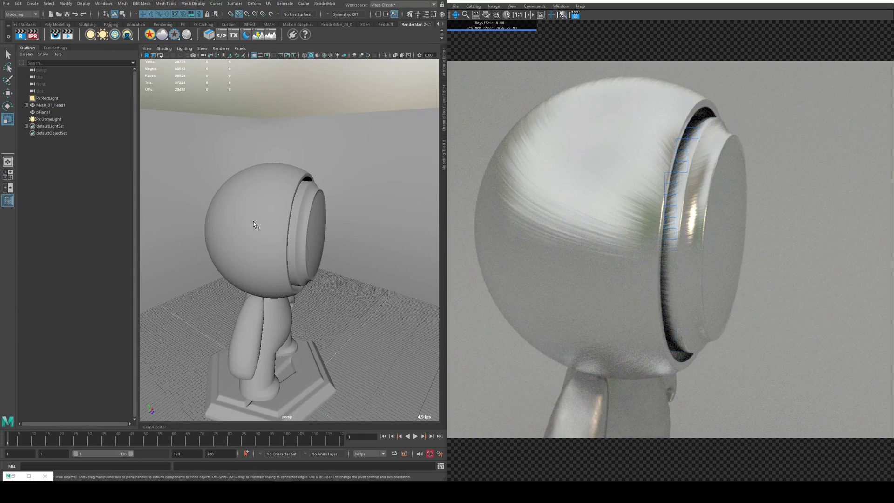
{"action": "left_click_drag", "start_coordinate": [295, 254], "coordinate": [244, 178], "text": "alt"}
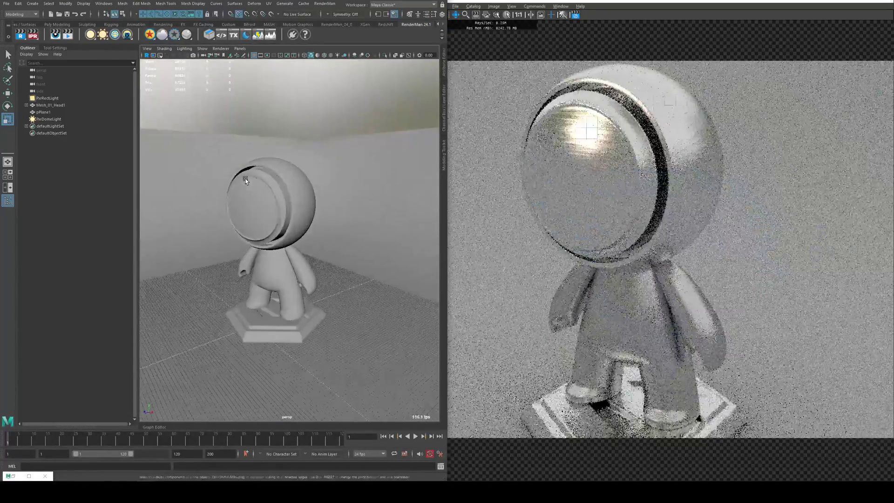
Step: Hide the backdrop plane and the viewport grid, and frame the character in the live render
{"action": "left_click", "coordinate": [363, 182]}
{"action": "key", "text": "h"}
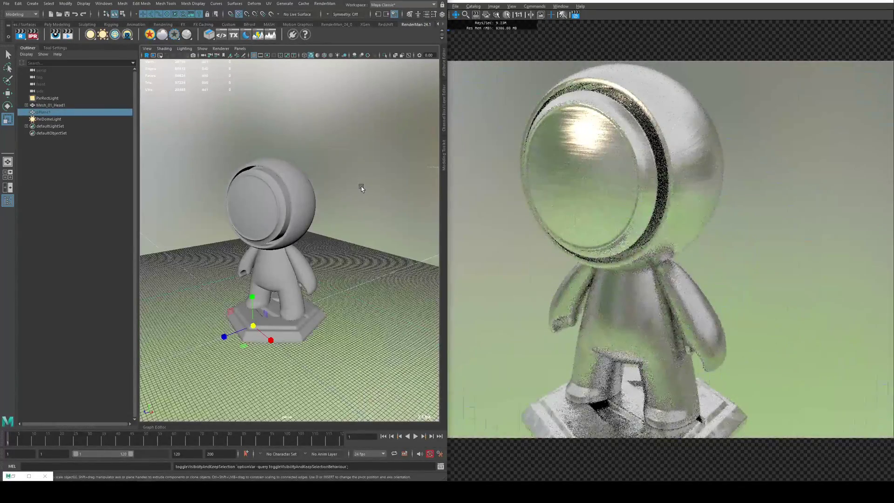
{"action": "left_click_drag", "start_coordinate": [280, 219], "coordinate": [310, 218], "text": "alt"}
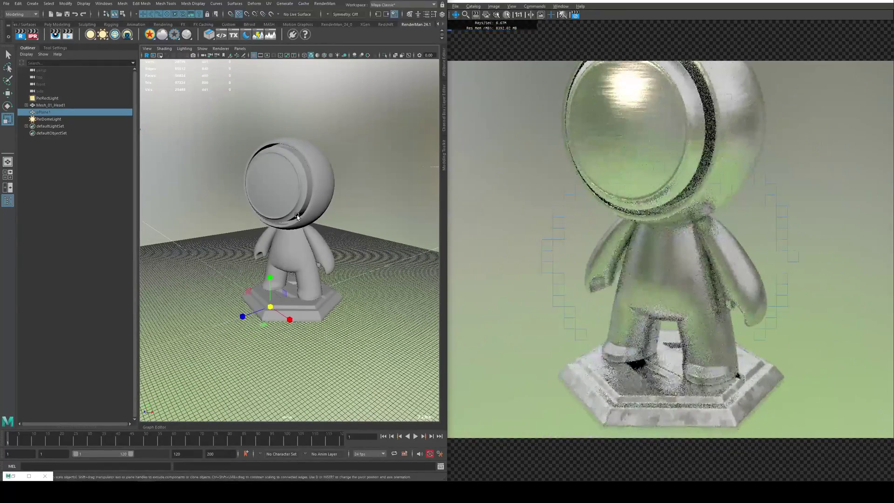
{"action": "left_click", "coordinate": [255, 56]}
{"action": "scroll", "coordinate": [755, 218], "scroll_direction": "down", "scroll_amount": 2}
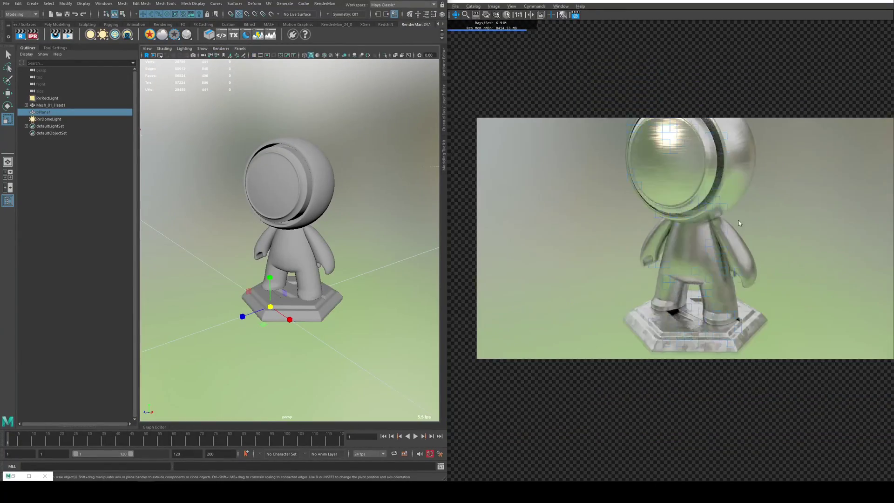
{"action": "scroll", "coordinate": [754, 218], "scroll_direction": "up", "scroll_amount": 1}
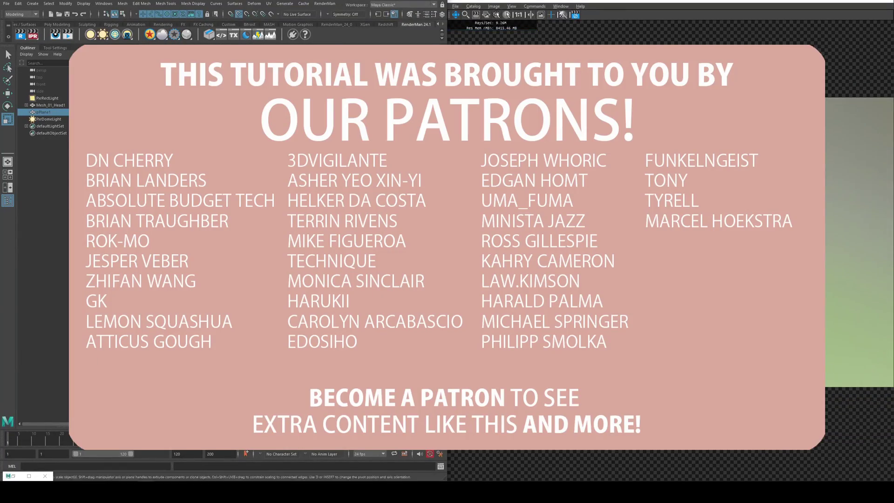